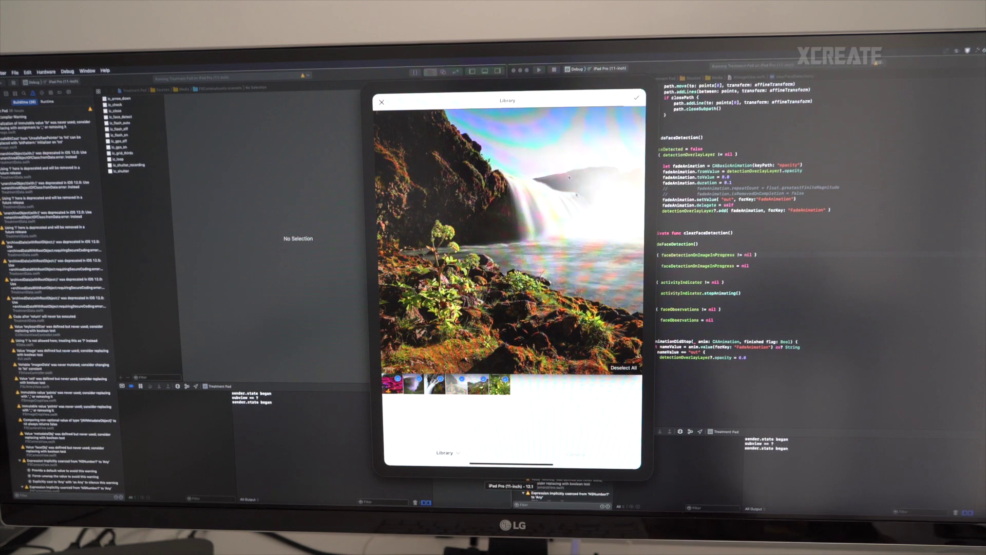
# Pinch-zoom the waterfall photo in, then out, and shift it right within the crop area
pyautogui.moveTo(569, 177); pyautogui.dragTo(552, 185)
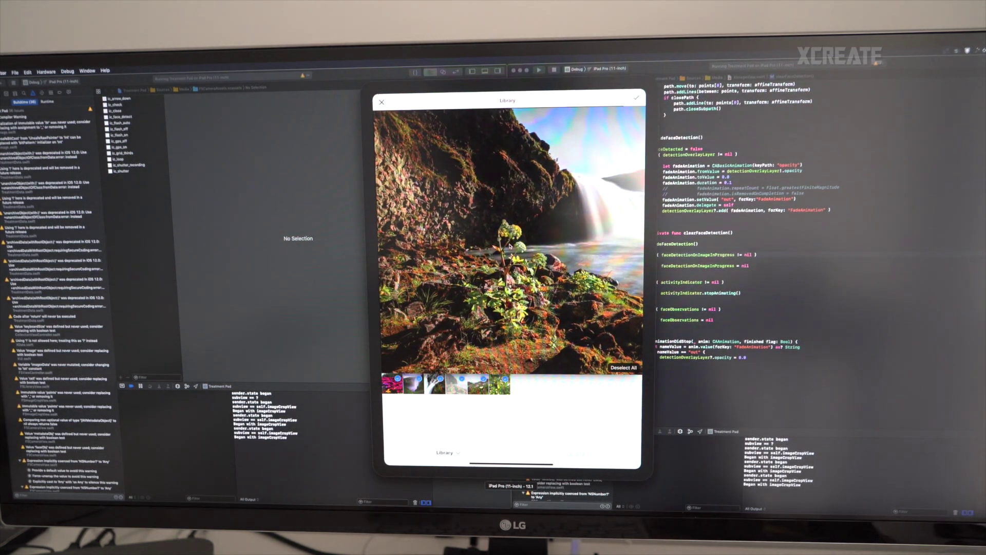
pyautogui.moveTo(548, 255)
pyautogui.mouseDown()
pyautogui.moveTo(540, 273)
pyautogui.moveTo(605, 372)
pyautogui.mouseUp()
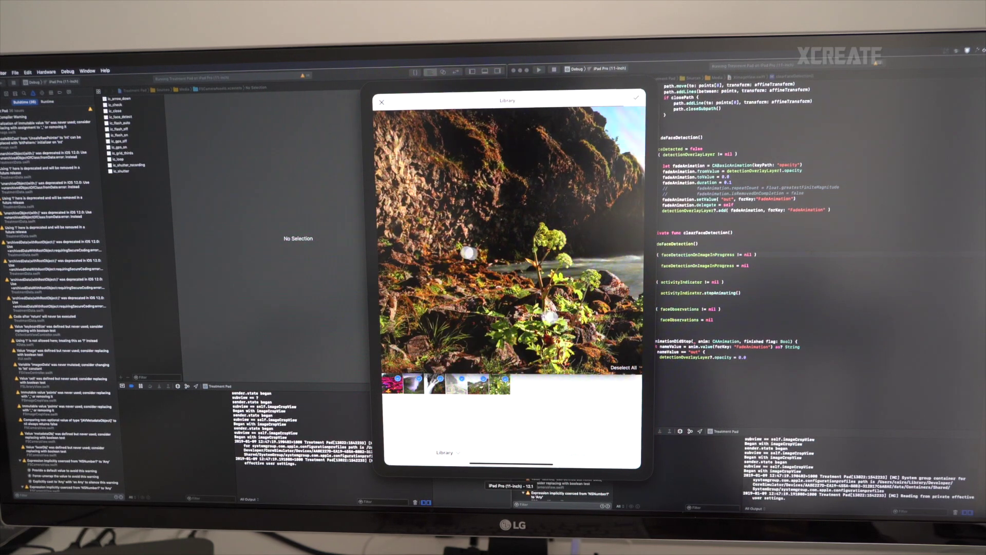
pyautogui.moveTo(550, 316); pyautogui.dragTo(532, 300)
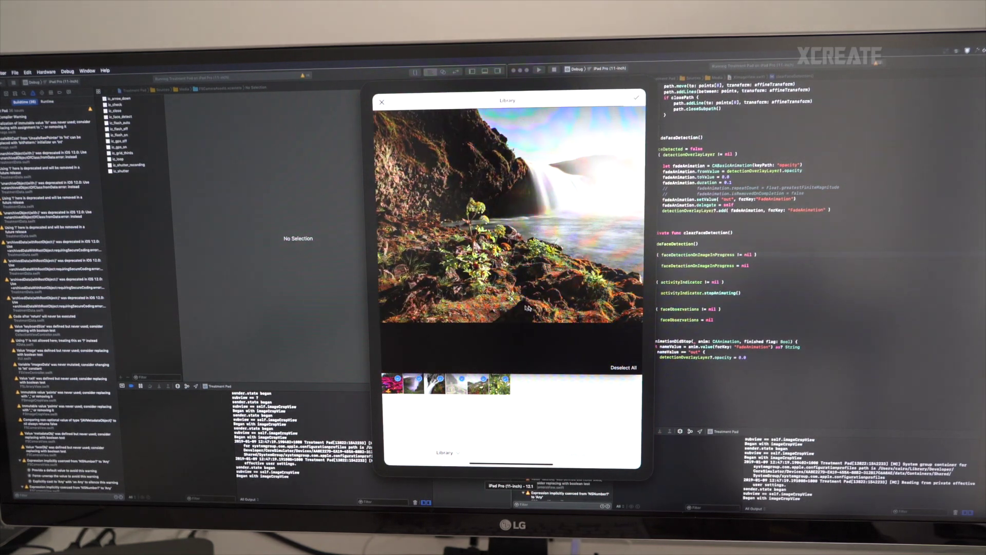
pyautogui.moveTo(614, 118)
pyautogui.mouseDown()
pyautogui.moveTo(477, 369)
pyautogui.moveTo(357, 251)
pyautogui.mouseUp()
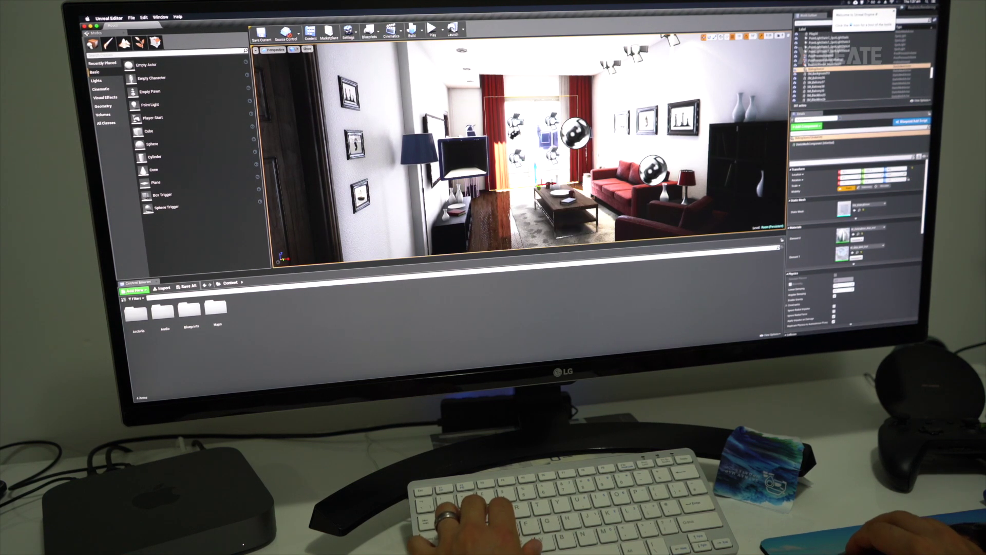
# Focus the viewport on the light actors beside the living-room window
pyautogui.press('f')
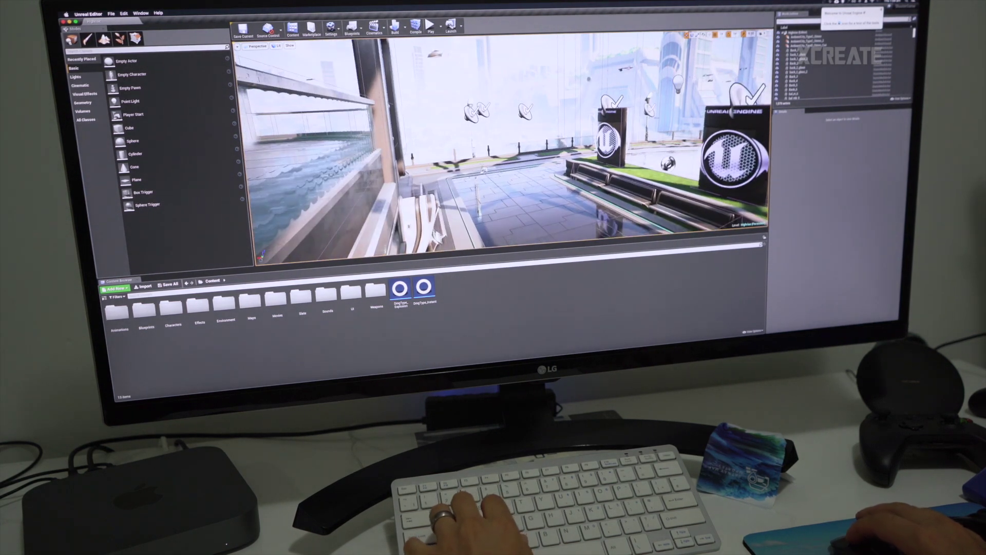
# Select the sound actor in the arena to show its properties in Details
pyautogui.click(525, 111)
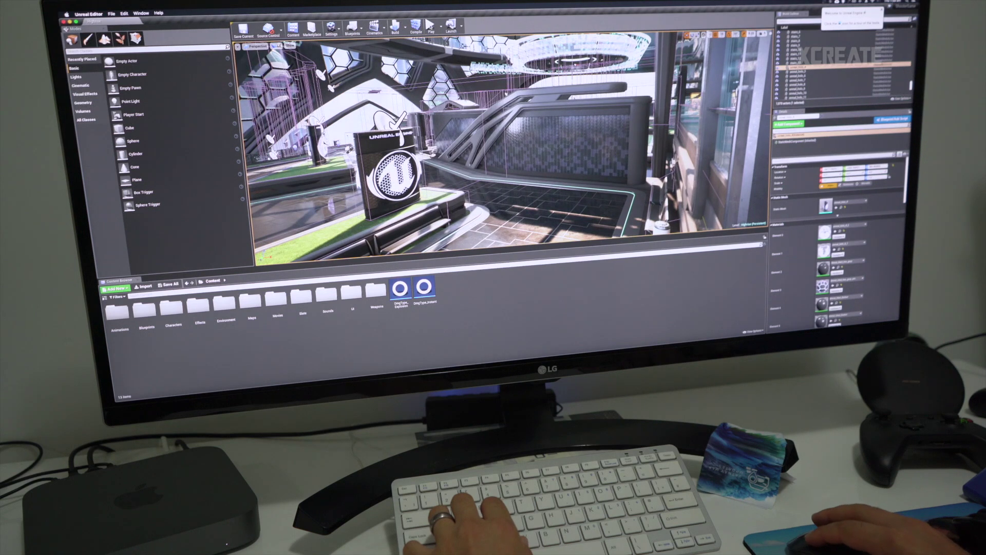
# Start a play session of the arena level and move around in first person
pyautogui.click(430, 26)
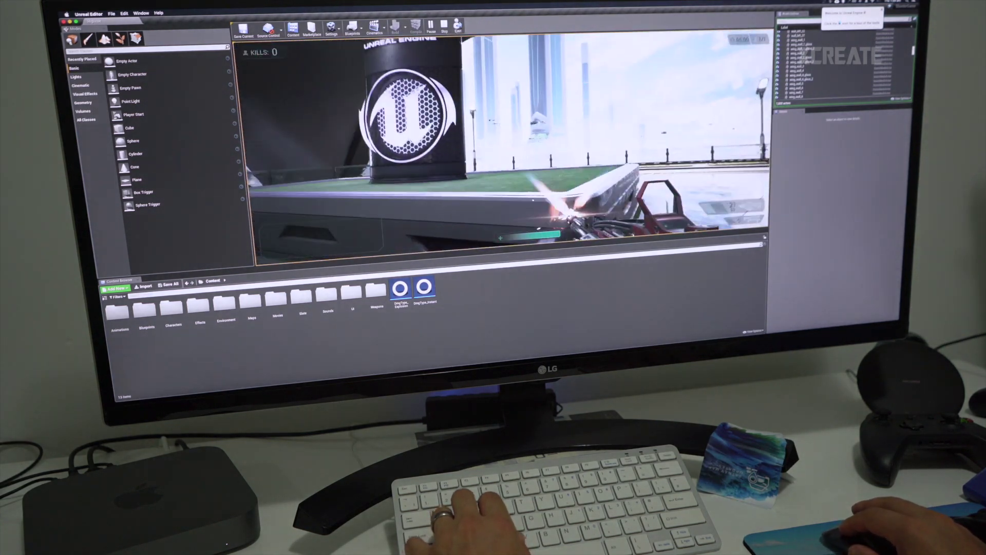
pyautogui.press('w')
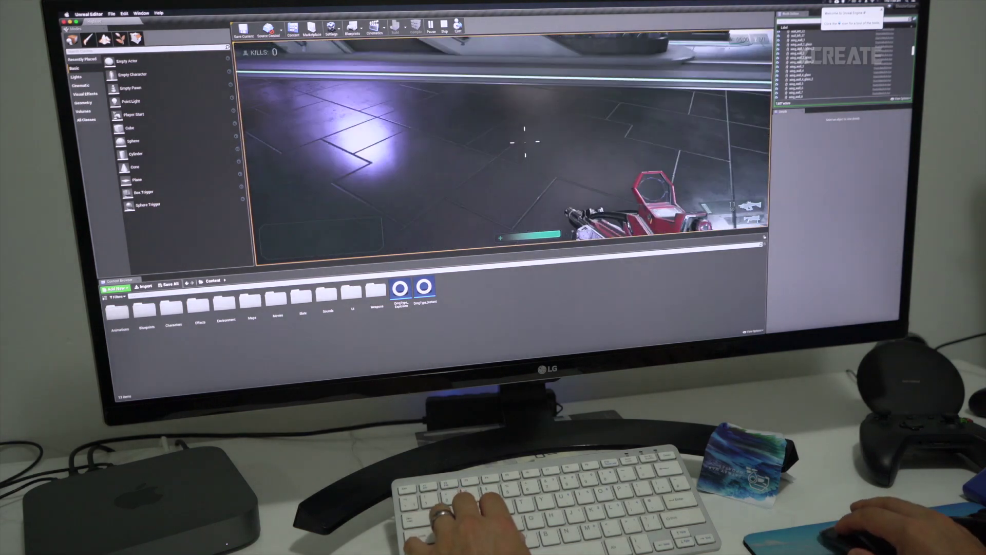